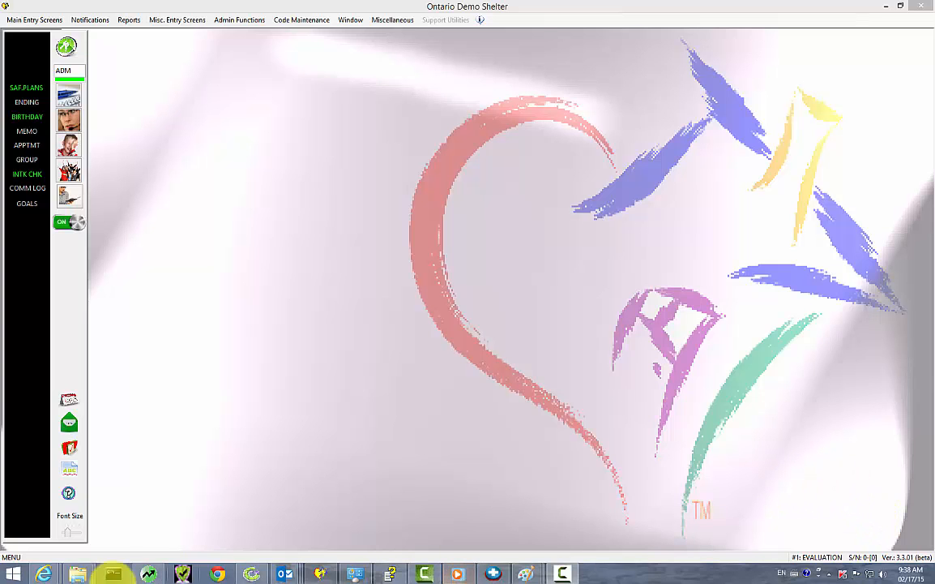
- Switch to the Images folder and examine the call screen pictures CrisisCall1_3201, CrisisCall1_3203 and CrisisCall2_3203
mouse_move(74, 573)
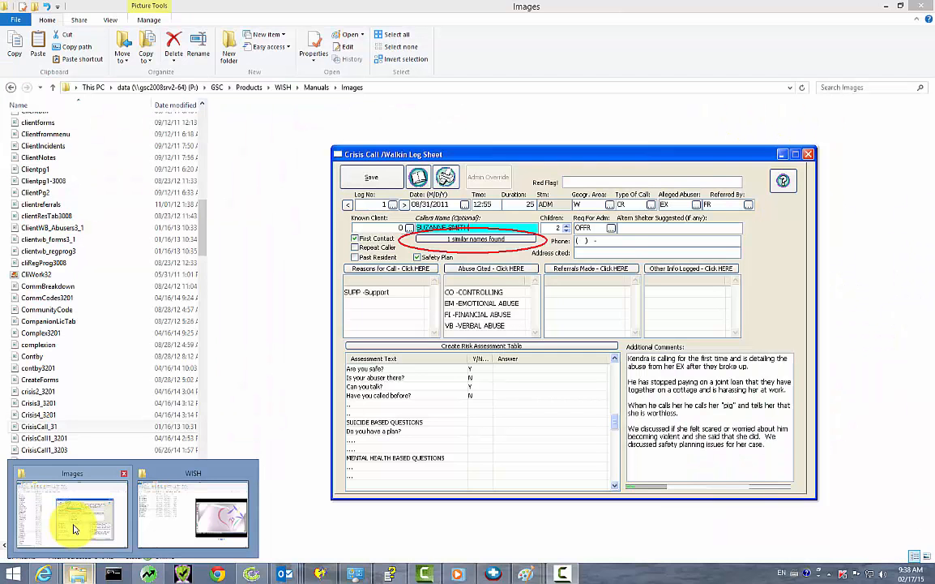
left_click(73, 529)
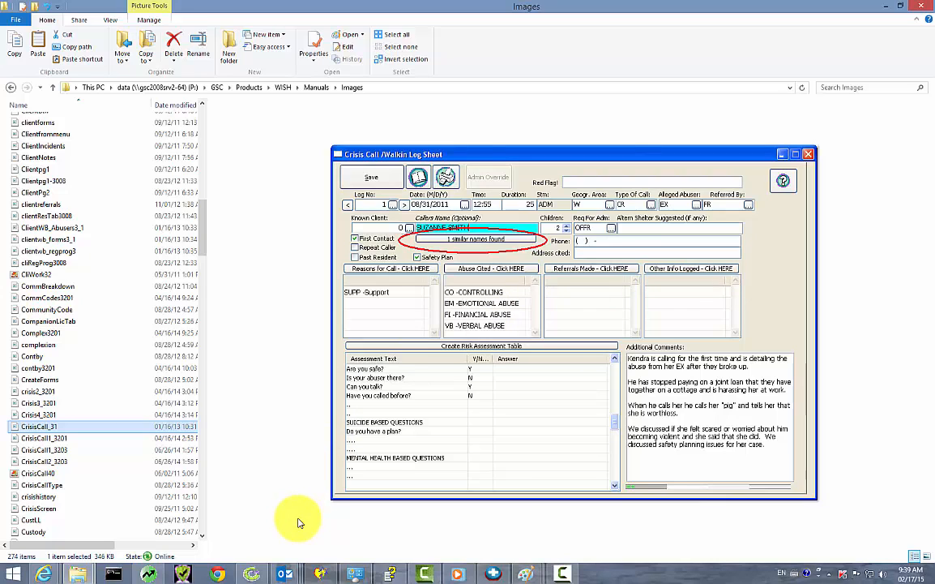
left_click(47, 438)
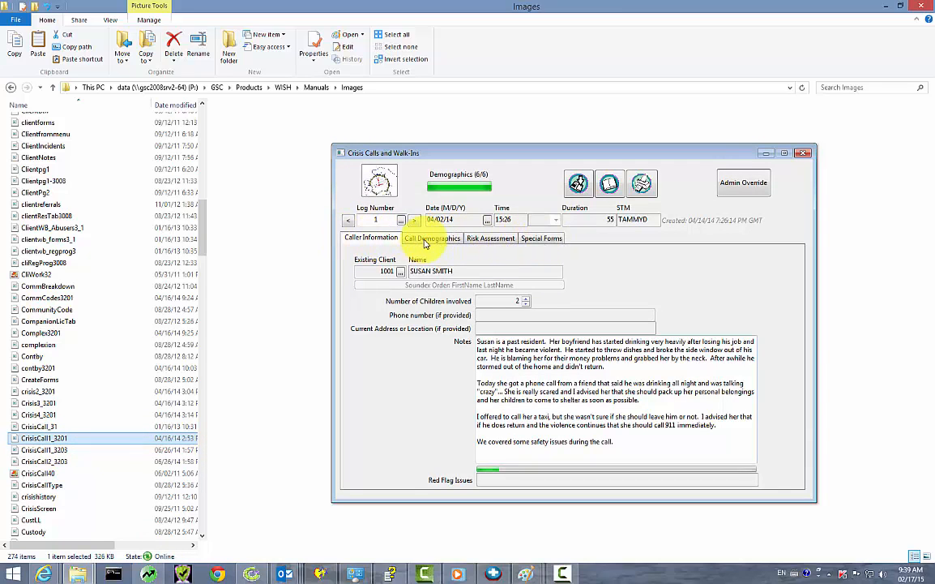
left_click(59, 450)
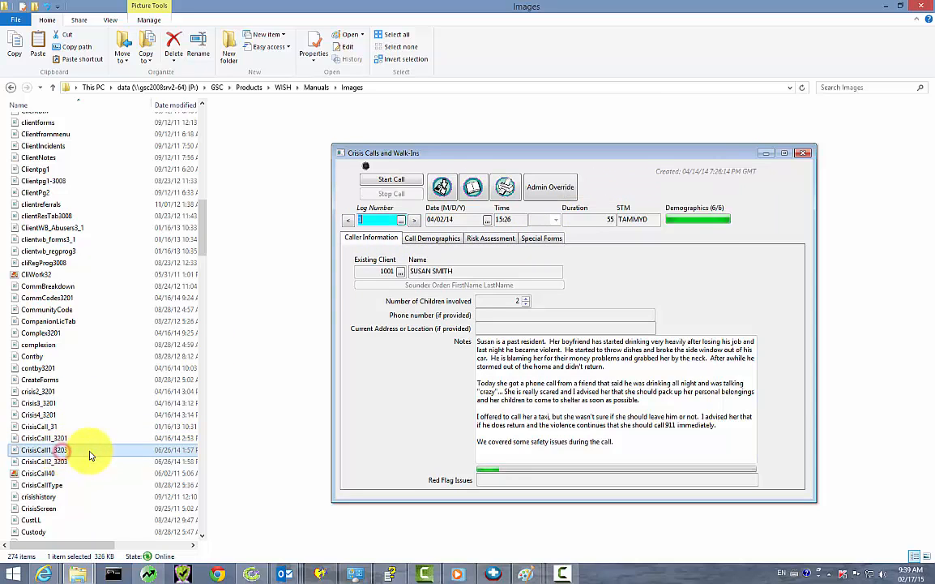
left_click(60, 461)
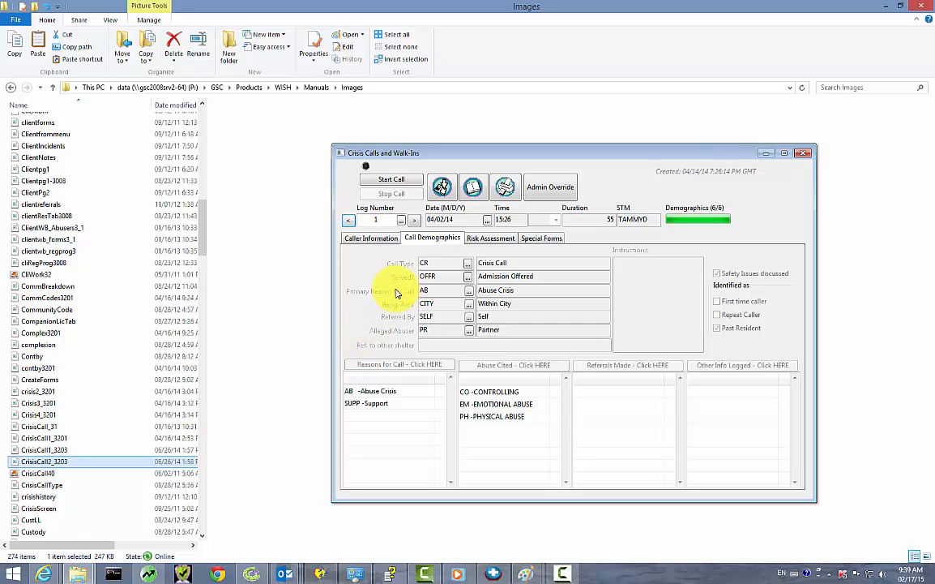
- Switch back to the shelter program, open the Crisis Calls and Walk-Ins screen and look over its Call Demographics and Caller Information pages
left_click(324, 574)
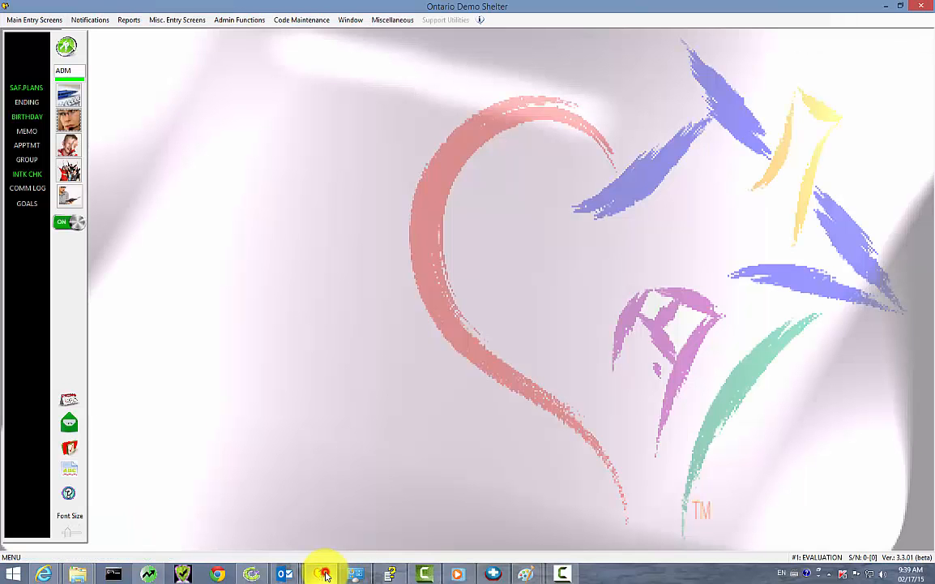
left_click(70, 127)
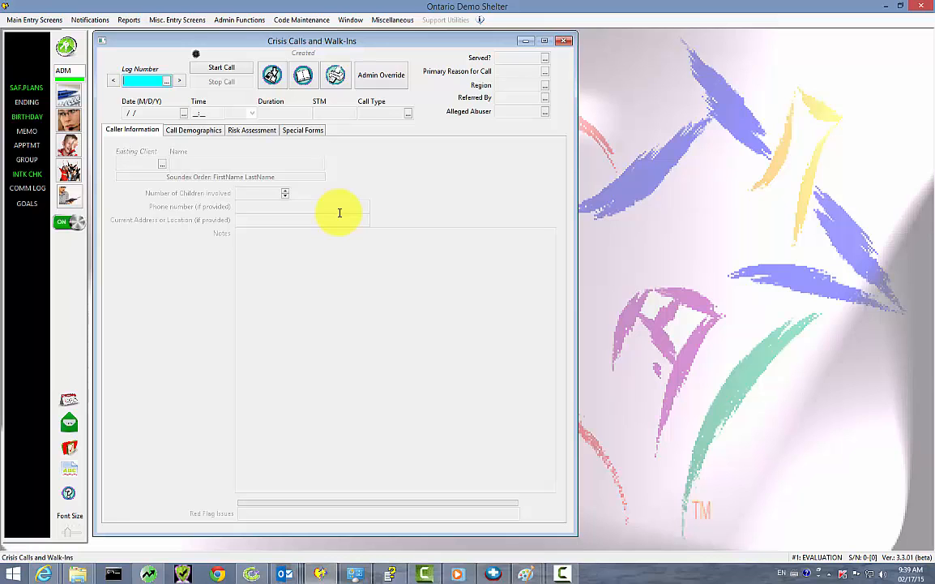
left_click(180, 132)
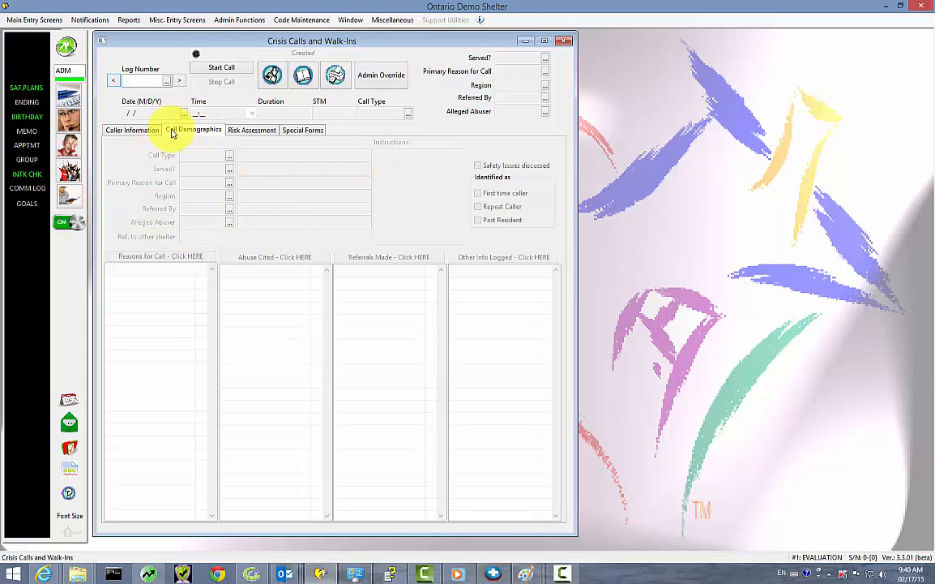
left_click(141, 130)
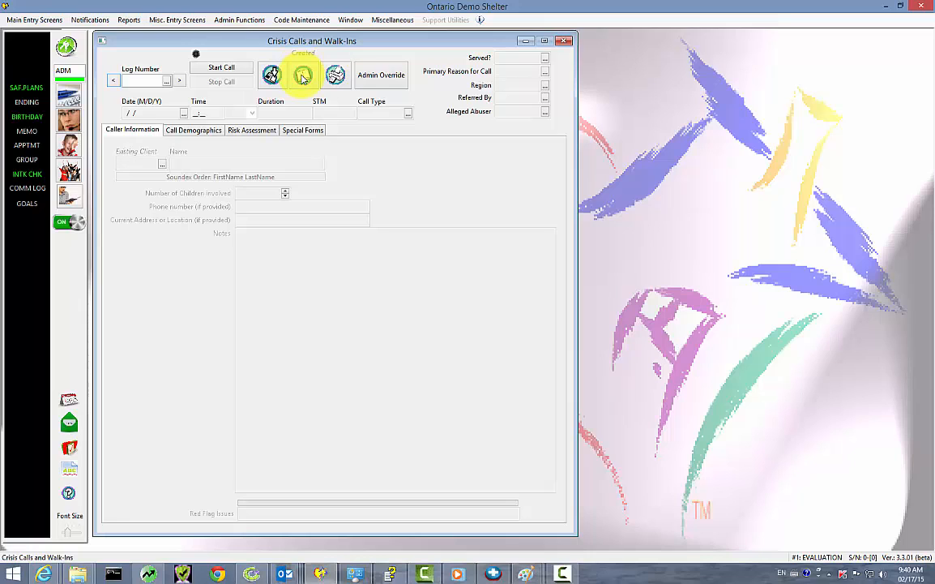
left_click(302, 76)
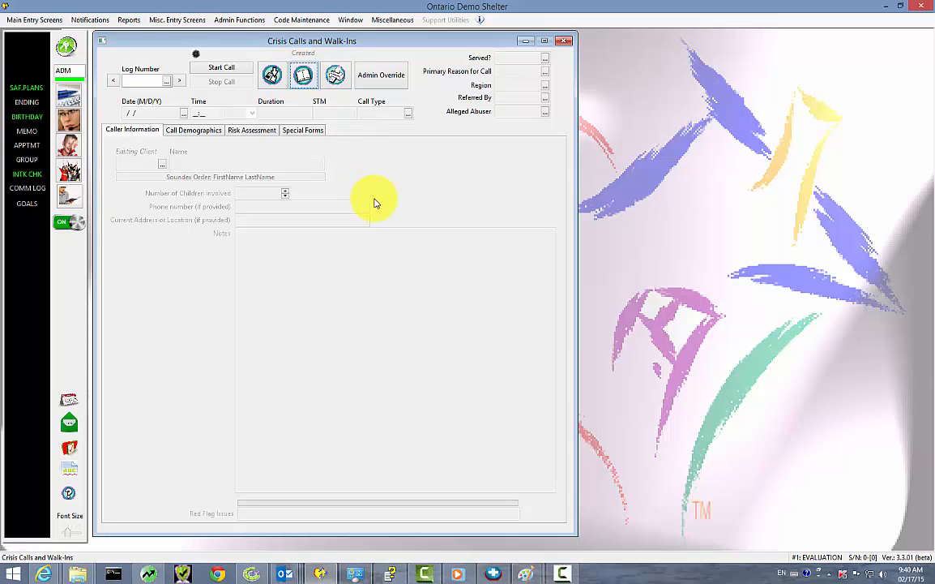
- Start a new crisis call, enter the notes "sdfgsdfgfdsgdsfgsdfg" and the caller's name, and stop the call
left_click(222, 69)
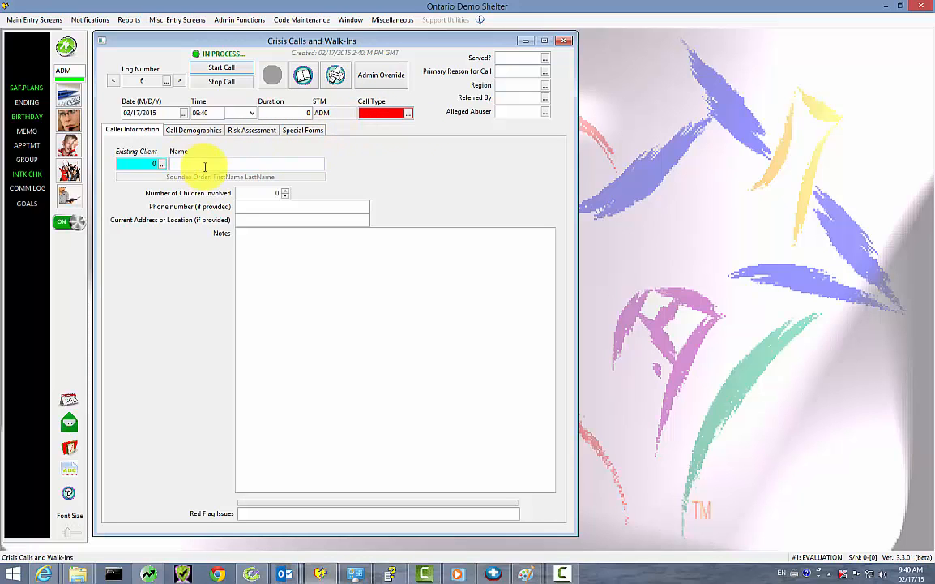
left_click(280, 251)
type("sdfgsdfgfdsgdsfgsdfg")
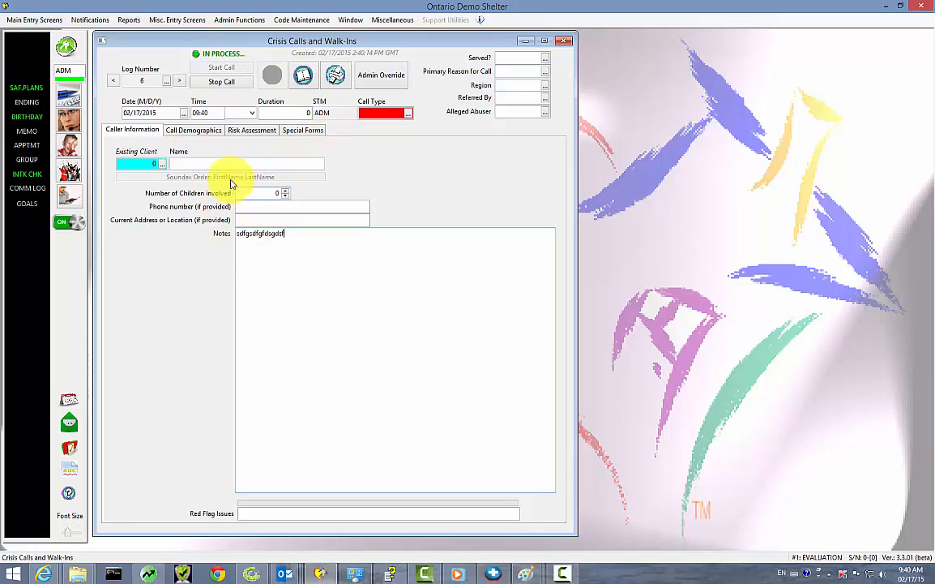
left_click(217, 161)
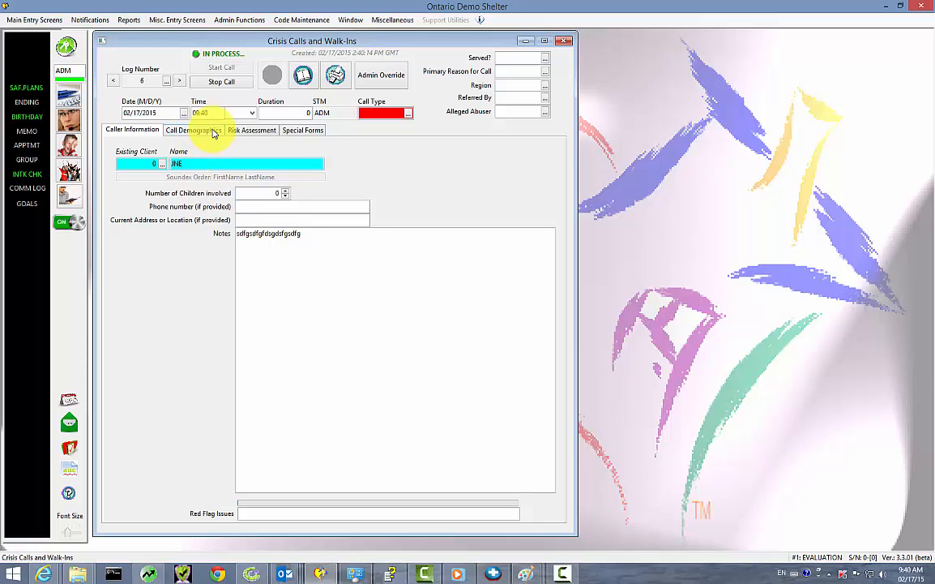
left_click(232, 84)
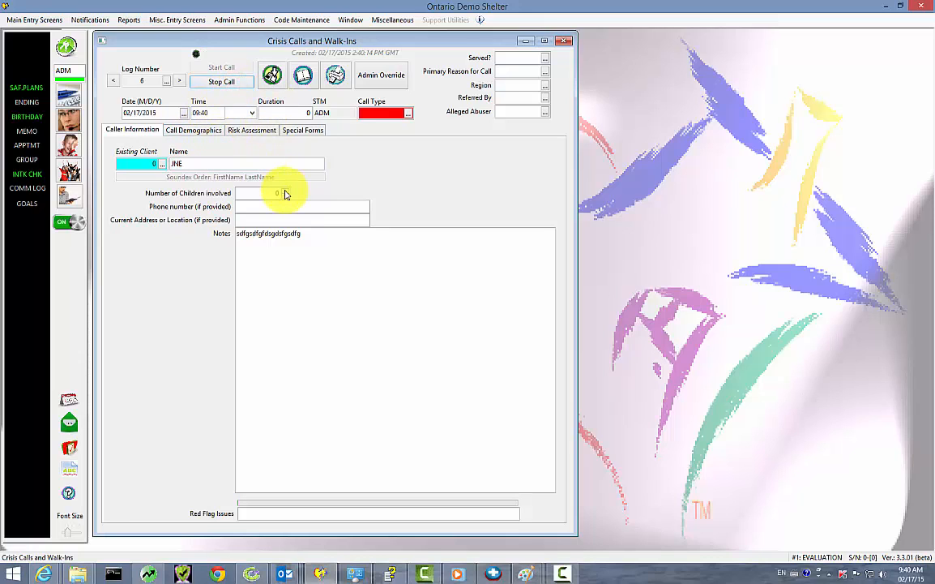
- Try to leave the call record without entering a call type
left_click(274, 76)
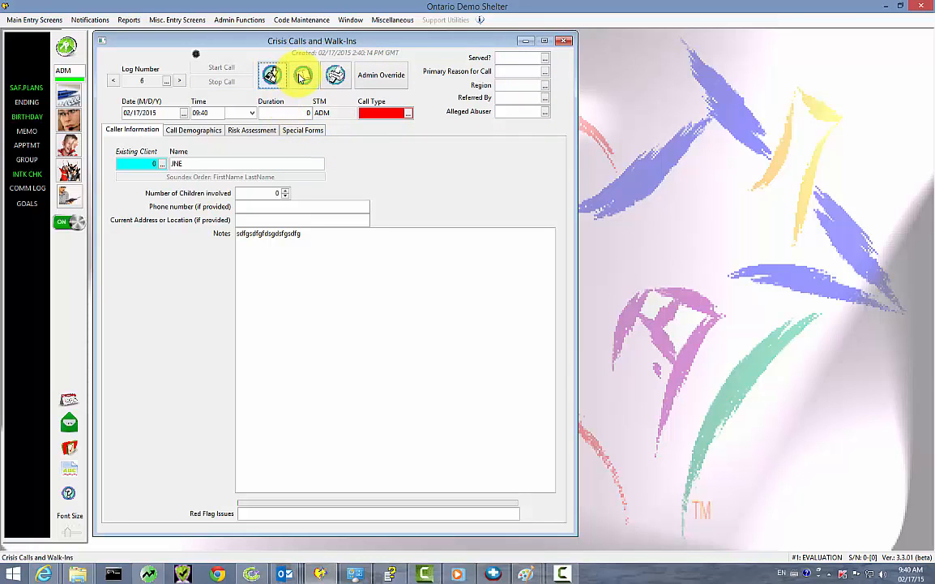
left_click(300, 75)
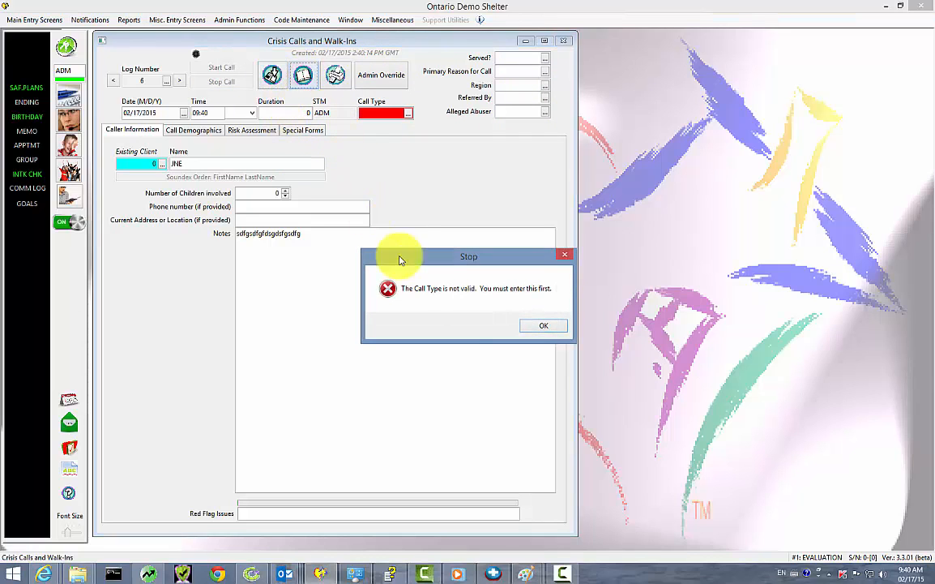
left_click(540, 326)
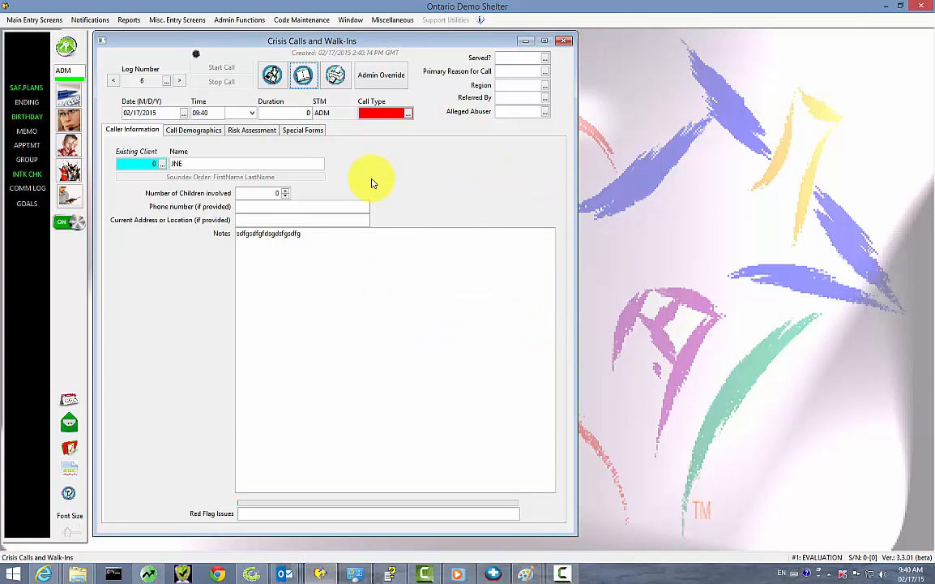
left_click(564, 40)
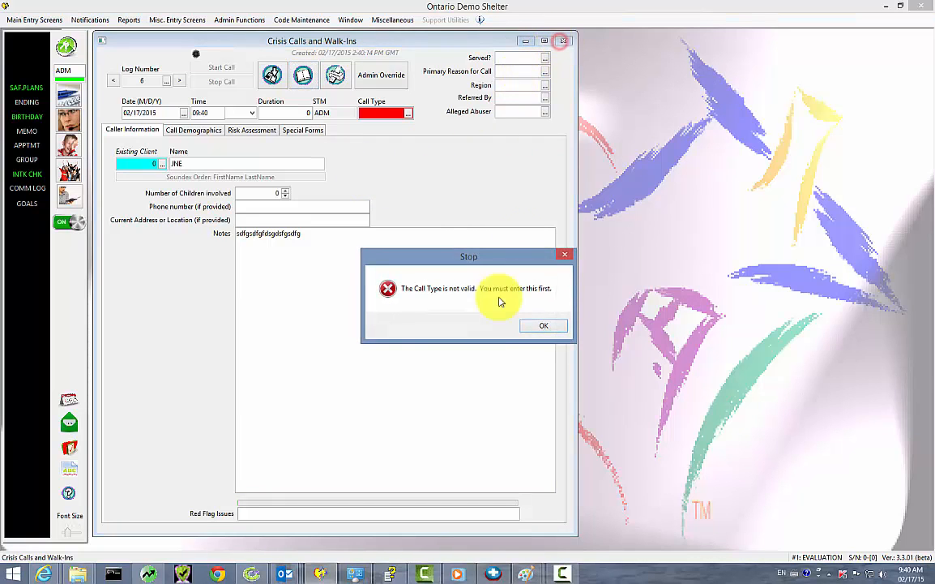
left_click(543, 331)
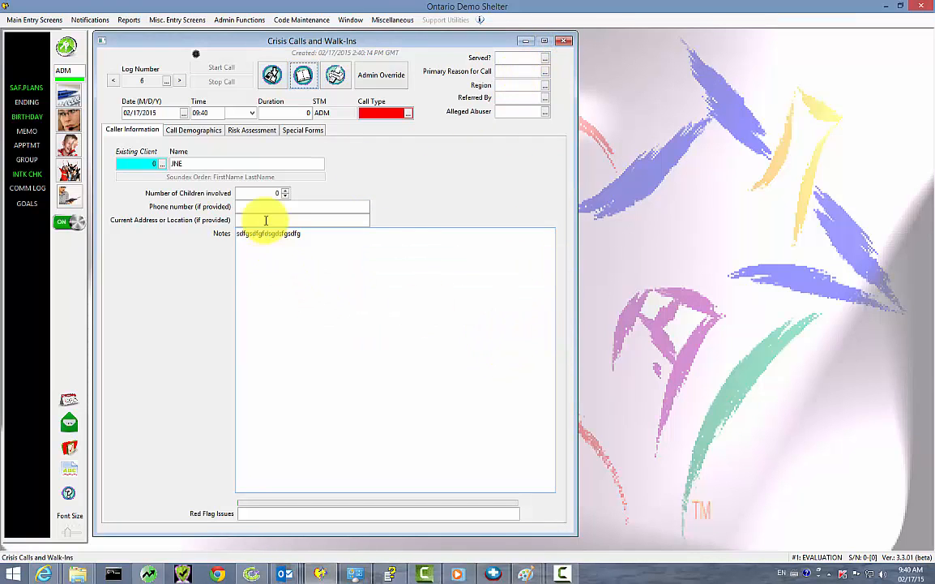
- Set the call type to CR (Crisis Call)
left_click(410, 113)
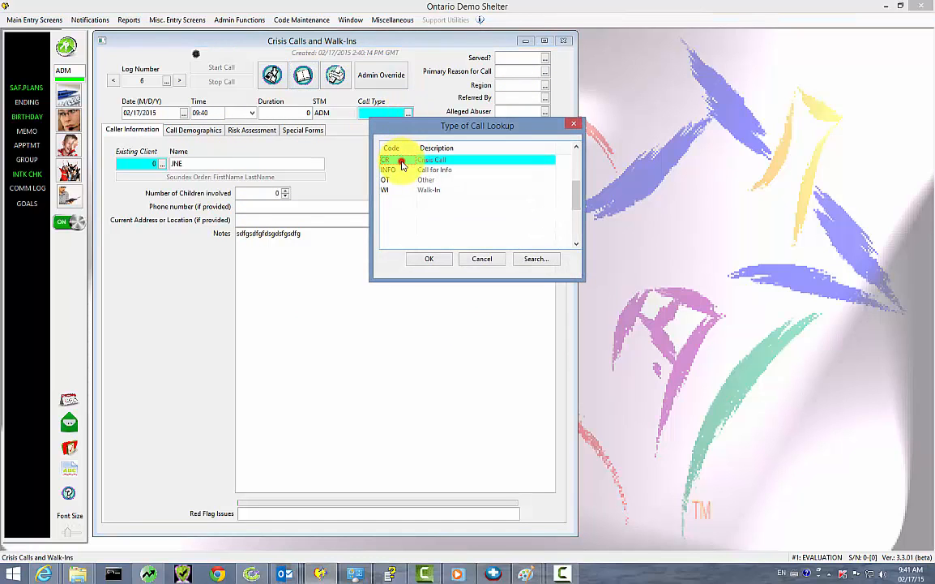
left_click(429, 258)
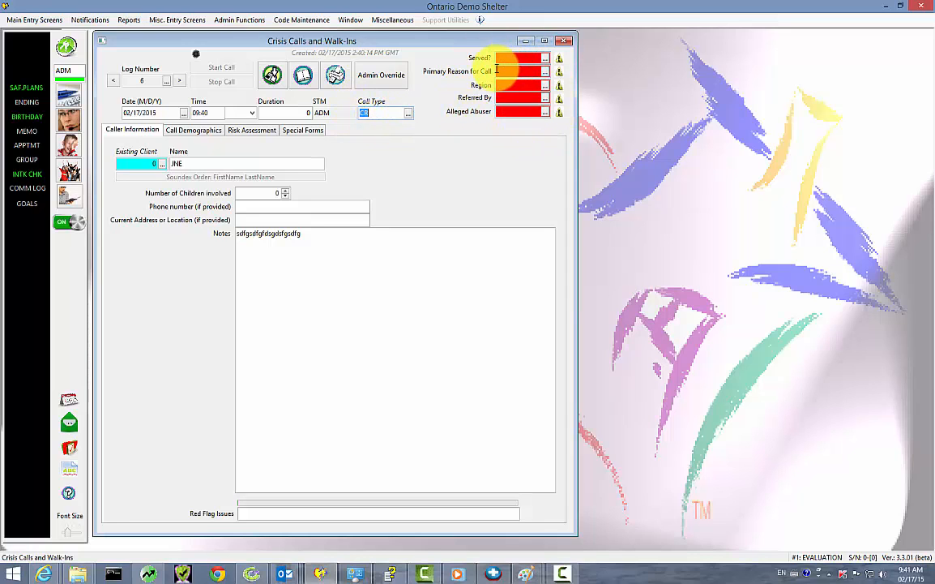
- Try the call types OT (Other) and INFO (Call for Info) on the record, and set it back to CR
left_click(409, 113)
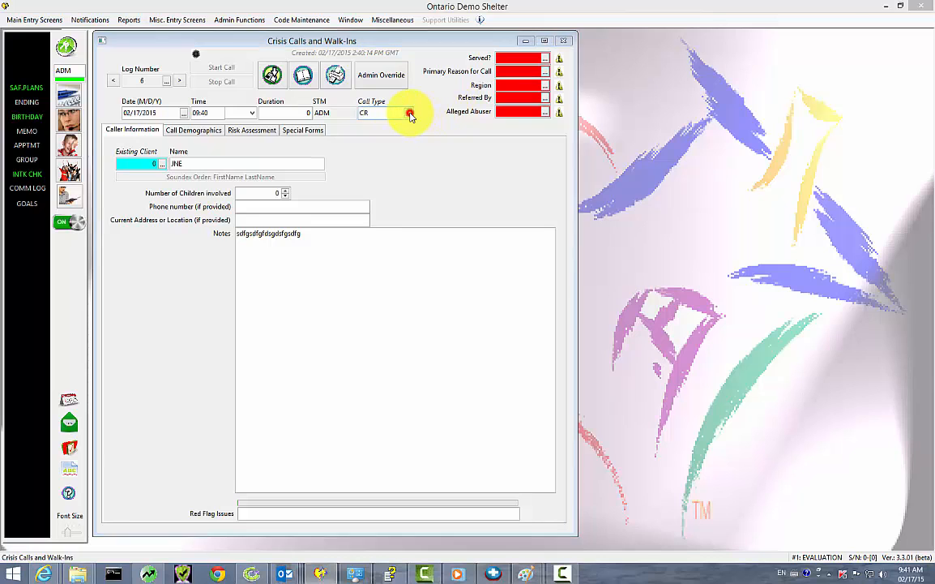
left_click(389, 181)
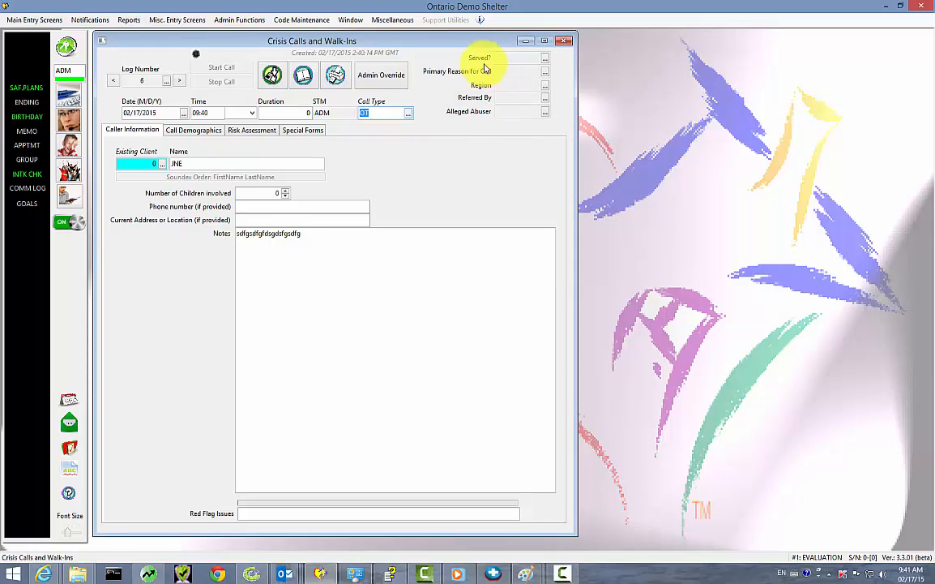
left_click(409, 113)
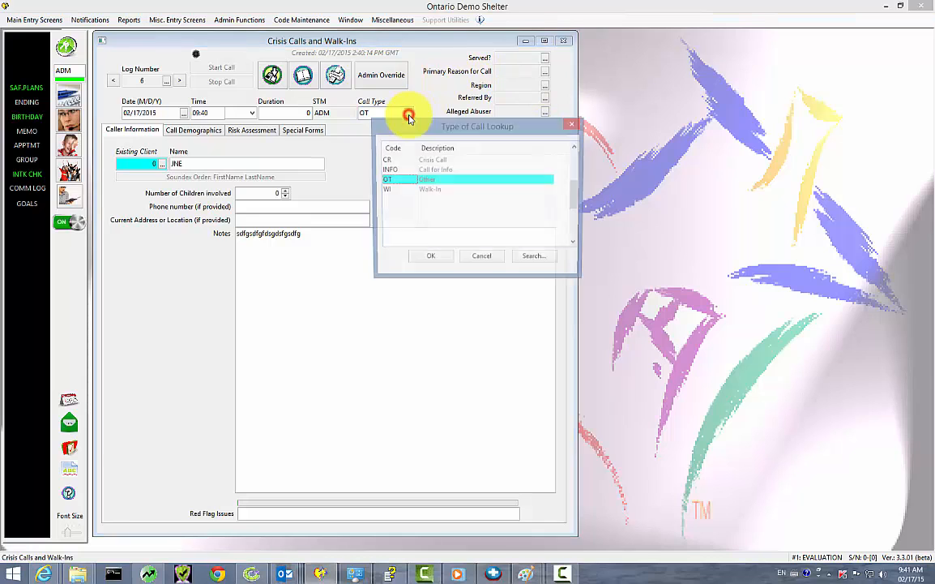
left_click(407, 170)
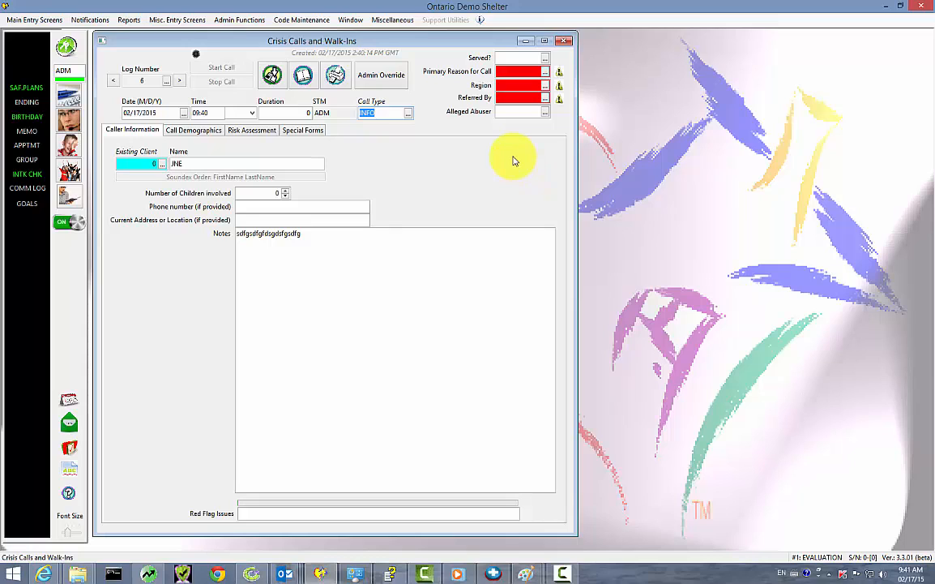
type("CR")
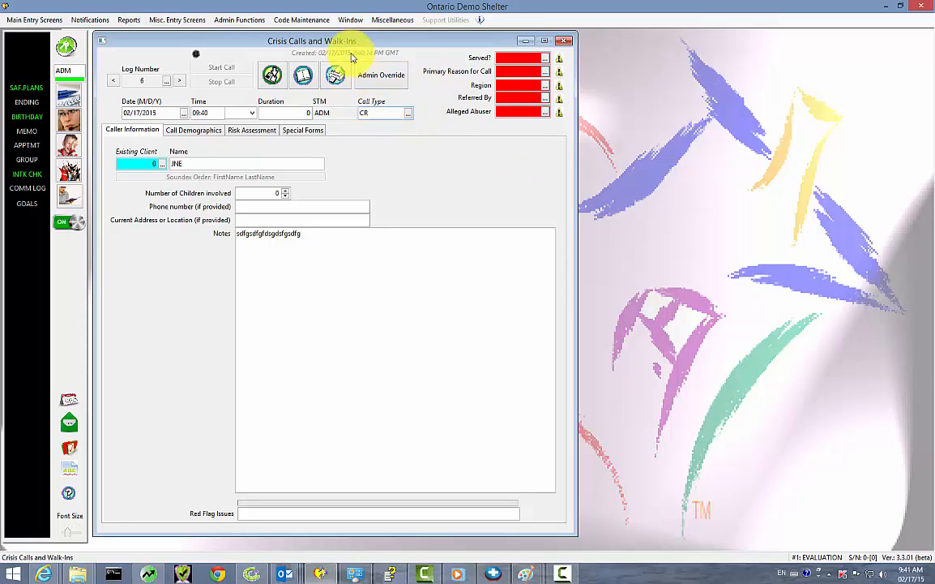
- Open the crisis call type codes, check the Require Served choices for Not Applicable while keeping Mandatory, and close the maintenance window
left_click(305, 25)
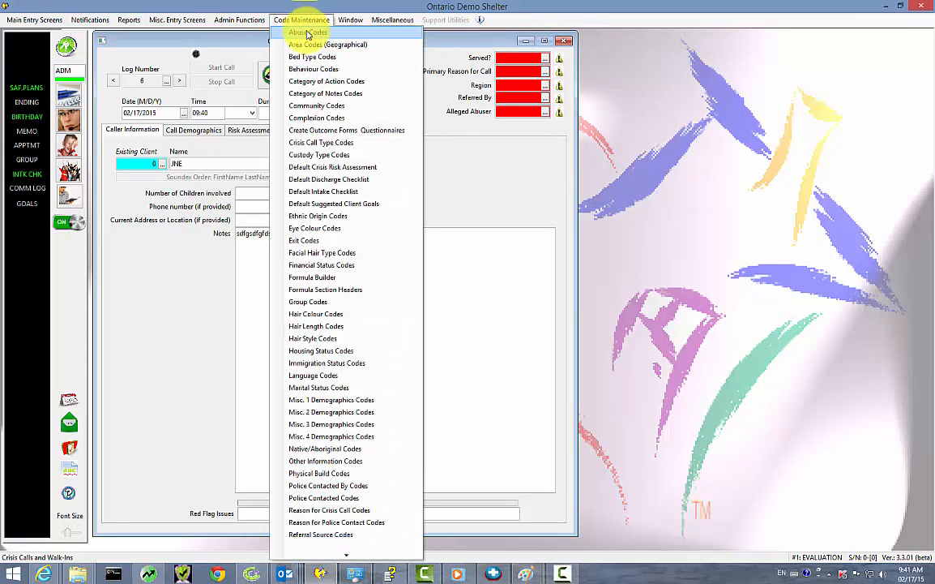
left_click(334, 145)
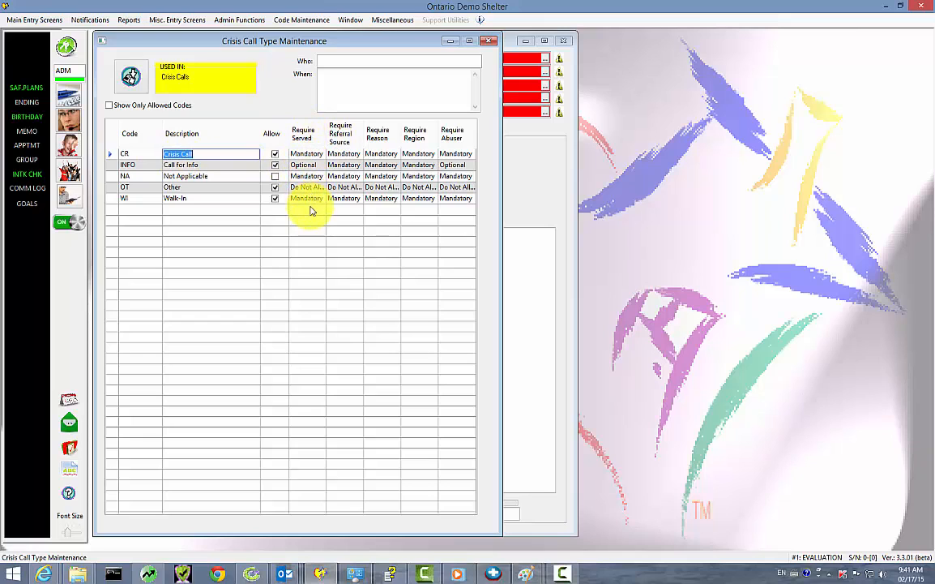
left_click(309, 176)
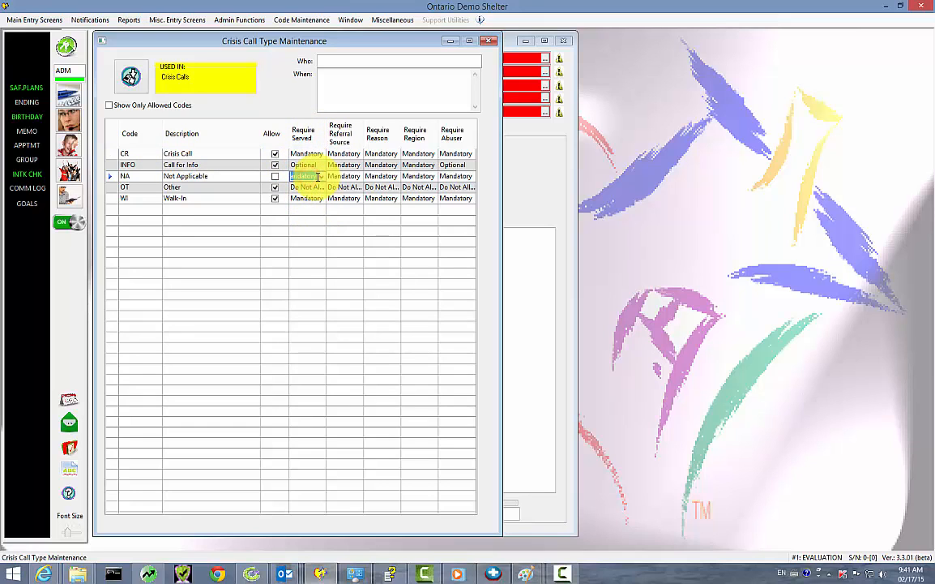
left_click(319, 177)
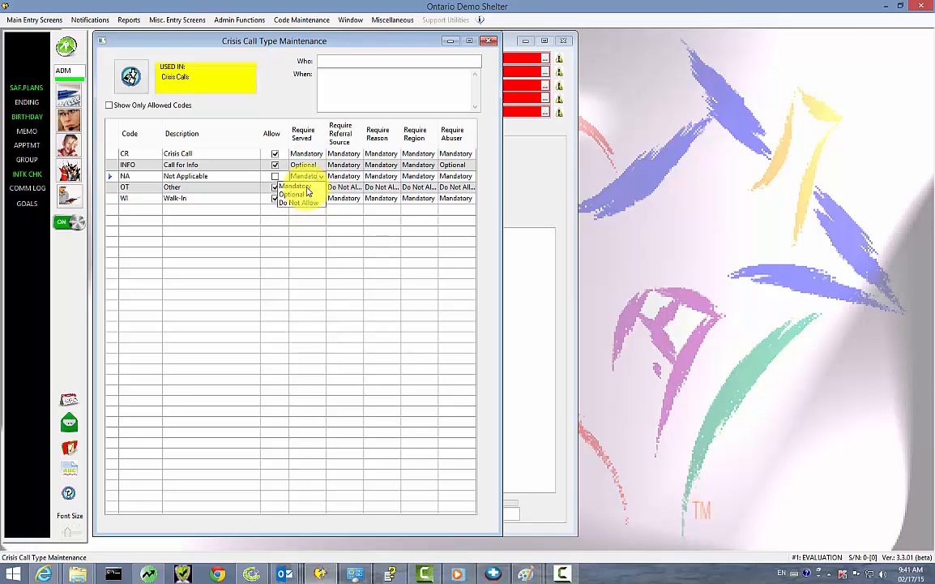
left_click(307, 188)
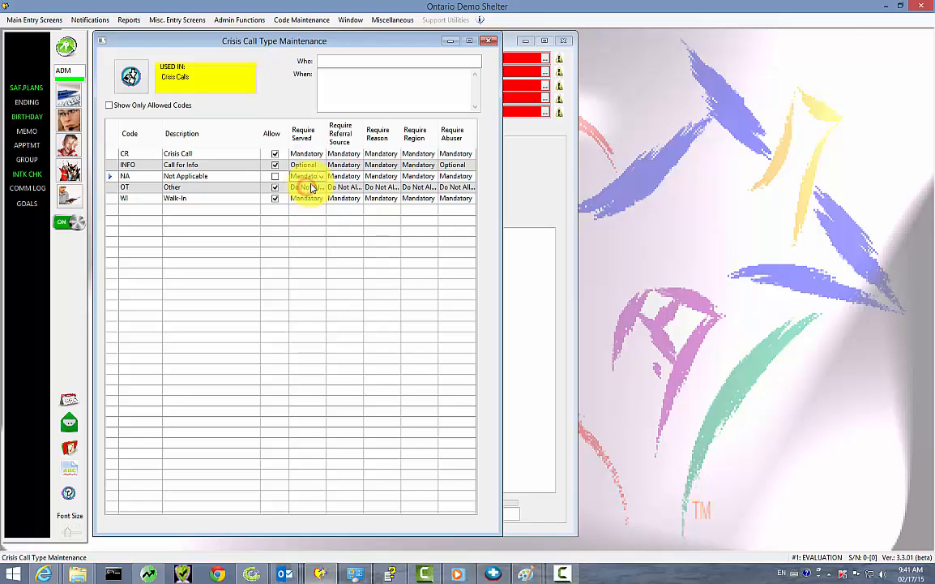
left_click(490, 40)
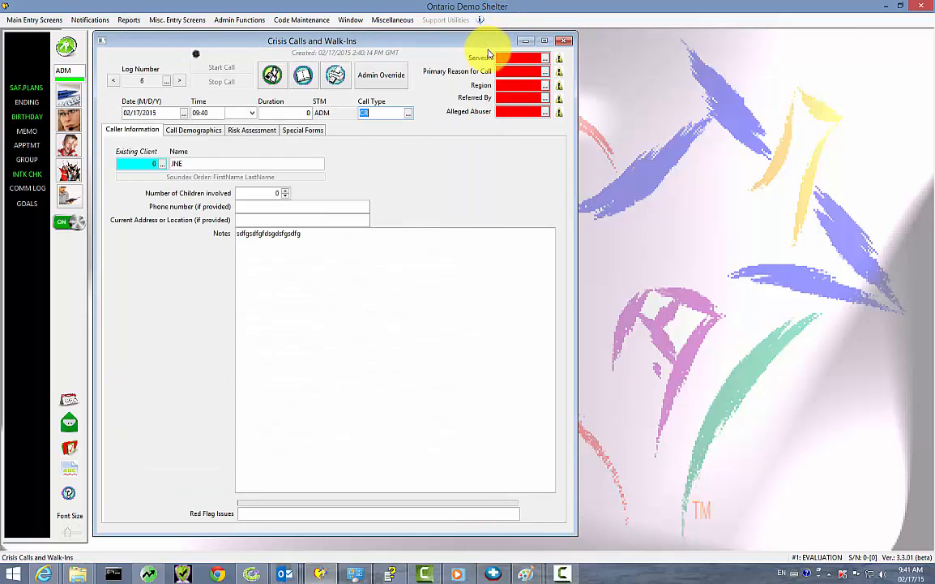
- Set Served to NA (Not Applicable), Primary Reason for Call to HM (Homeless) and Region to RUR (Rural)
left_click(545, 59)
left_click(532, 126)
double_click(532, 125)
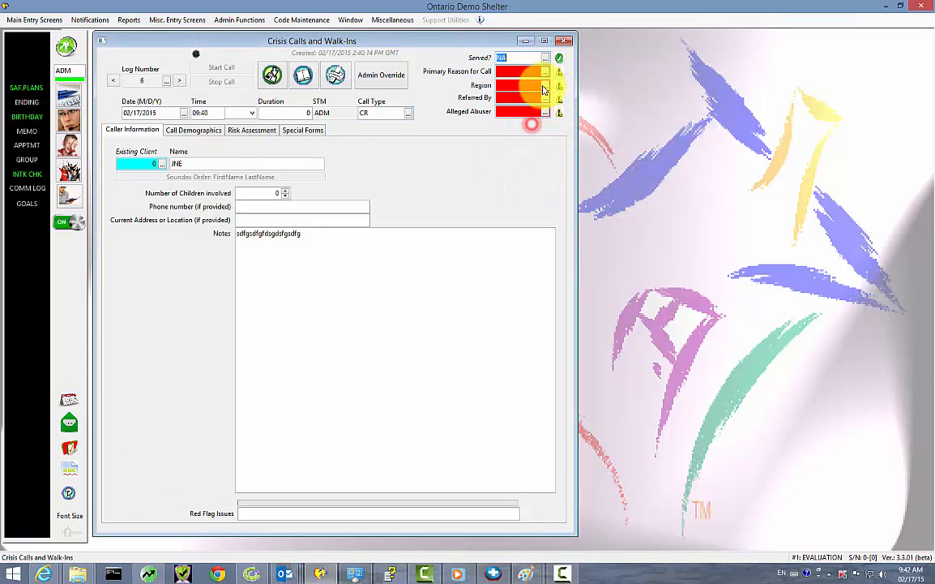
double_click(525, 139)
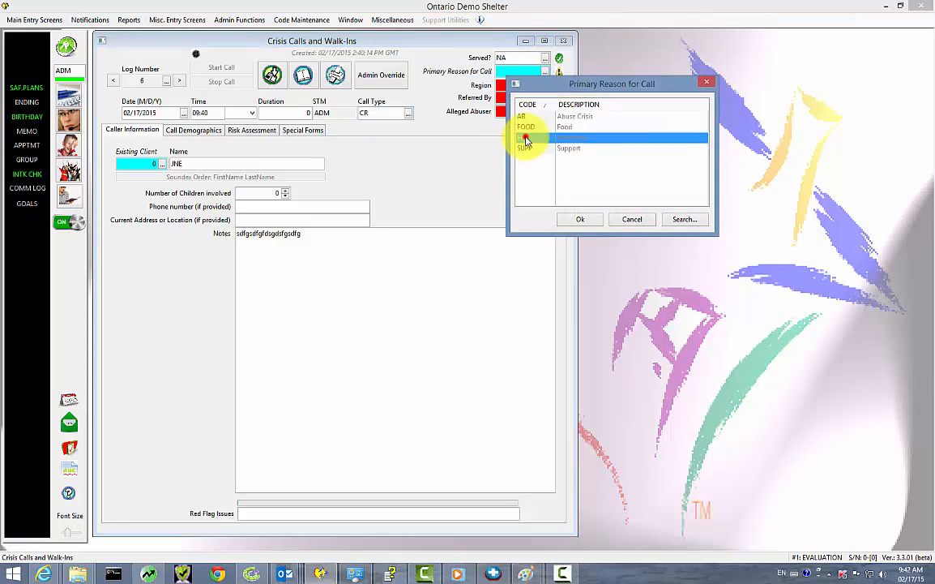
left_click(547, 86)
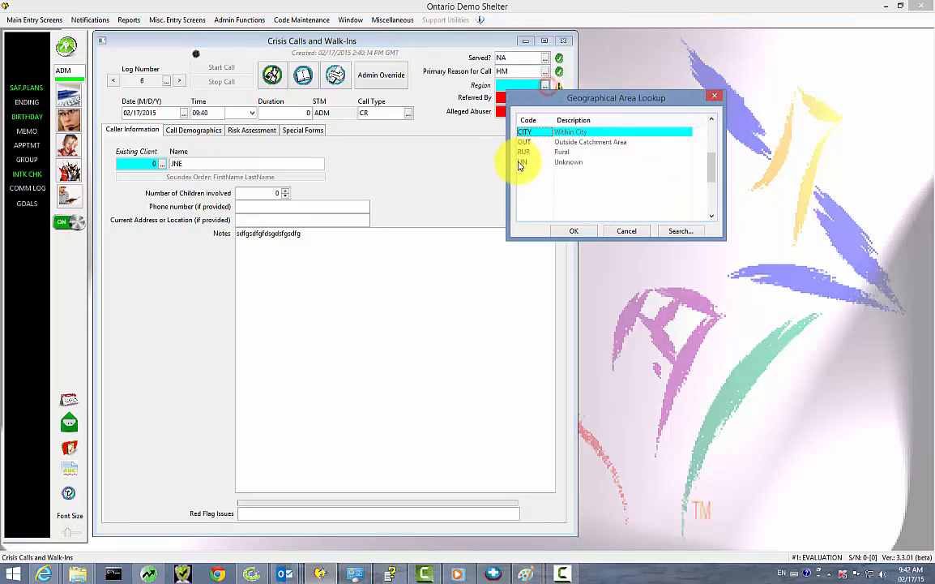
double_click(519, 148)
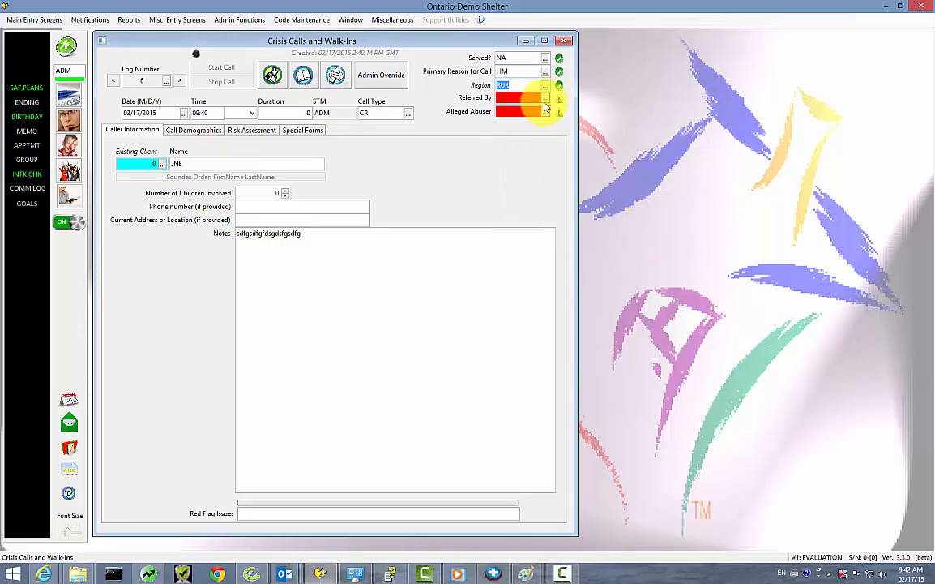
- Try to leave the record with Referred By and Alleged Abuser empty, and check the values under the call demographics
left_click(273, 74)
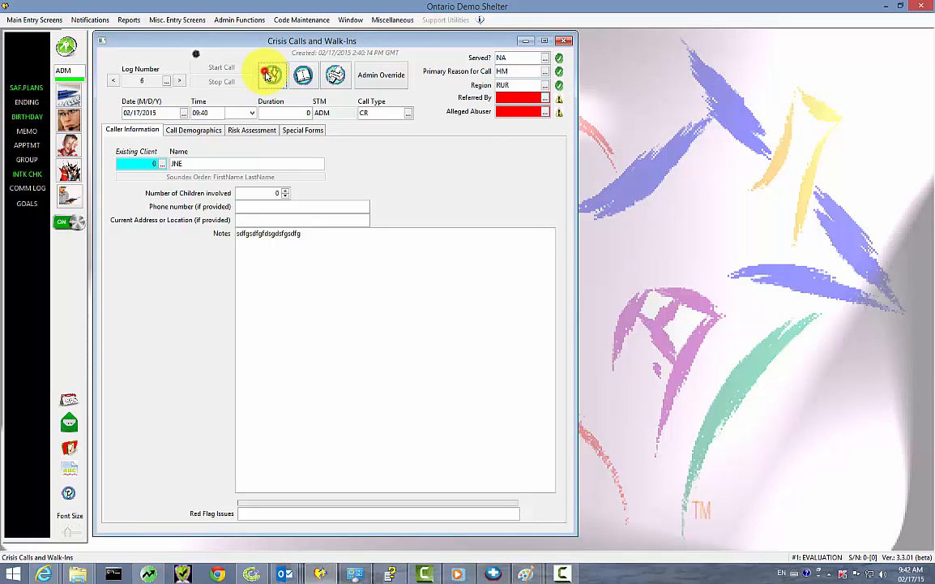
left_click(189, 130)
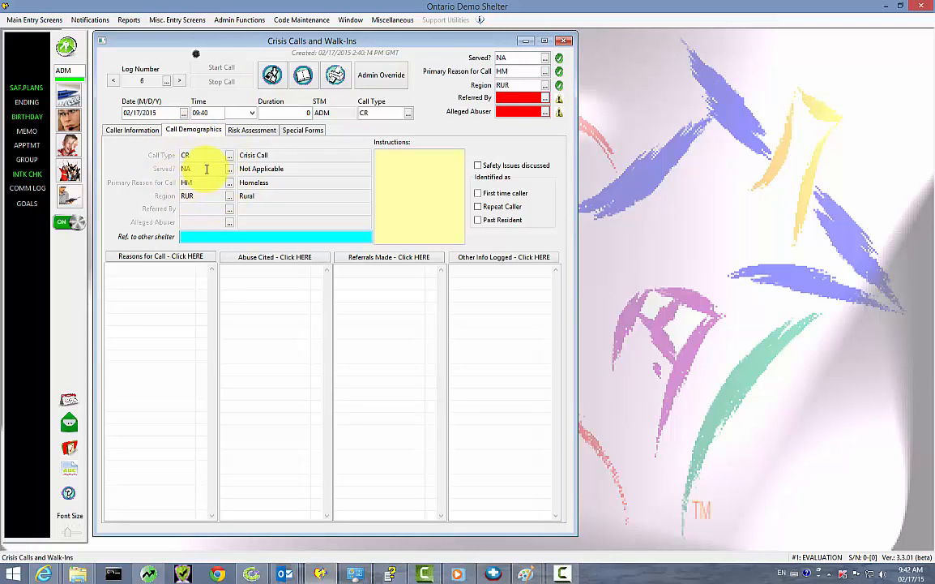
- Pick CH (Church) as Referred By, and try to replace it with the unlisted code DK
left_click(531, 98)
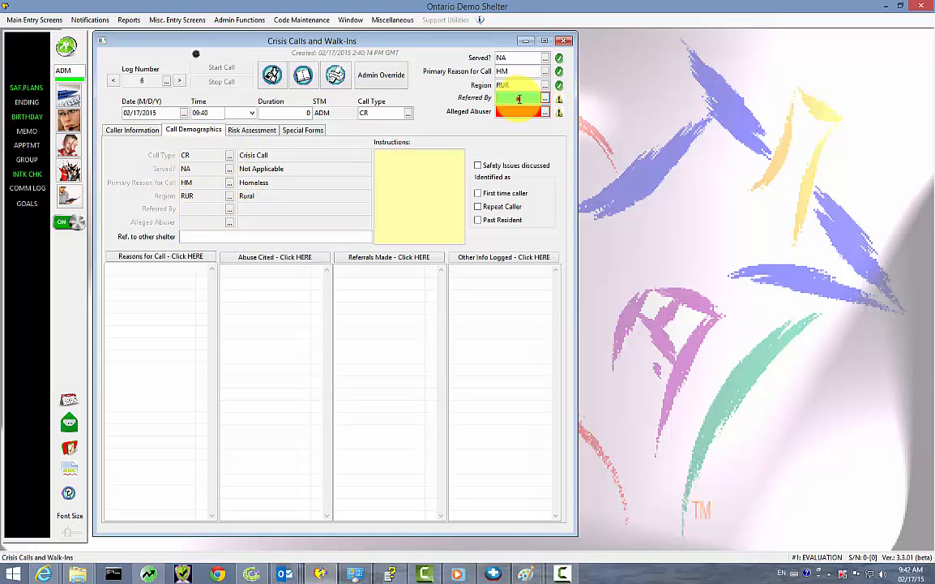
left_click(544, 99)
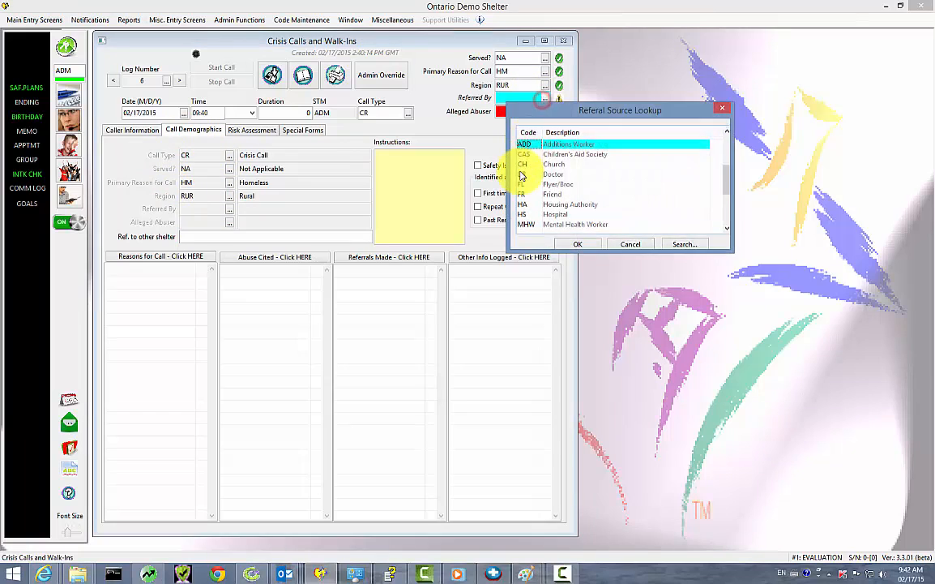
double_click(521, 165)
type("DKJF")
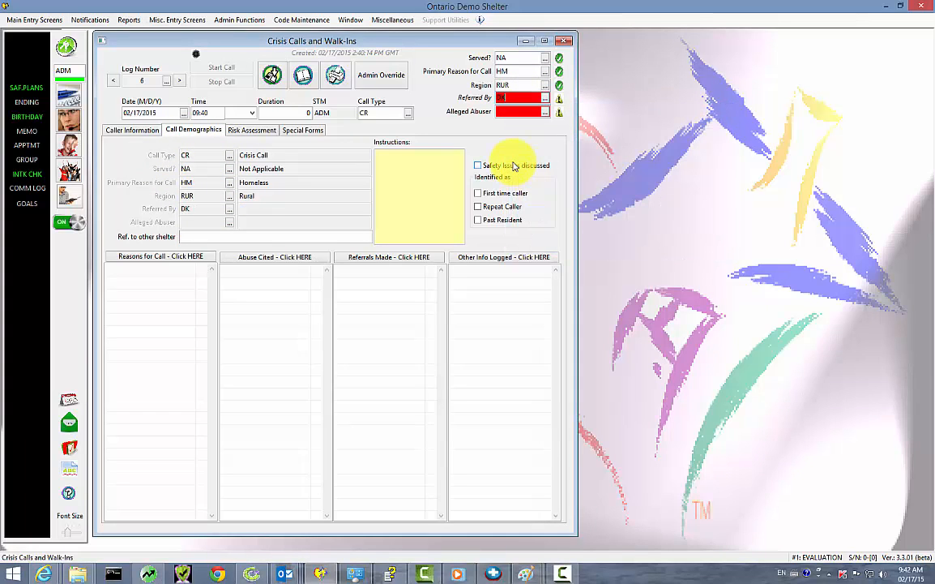
left_click(521, 115)
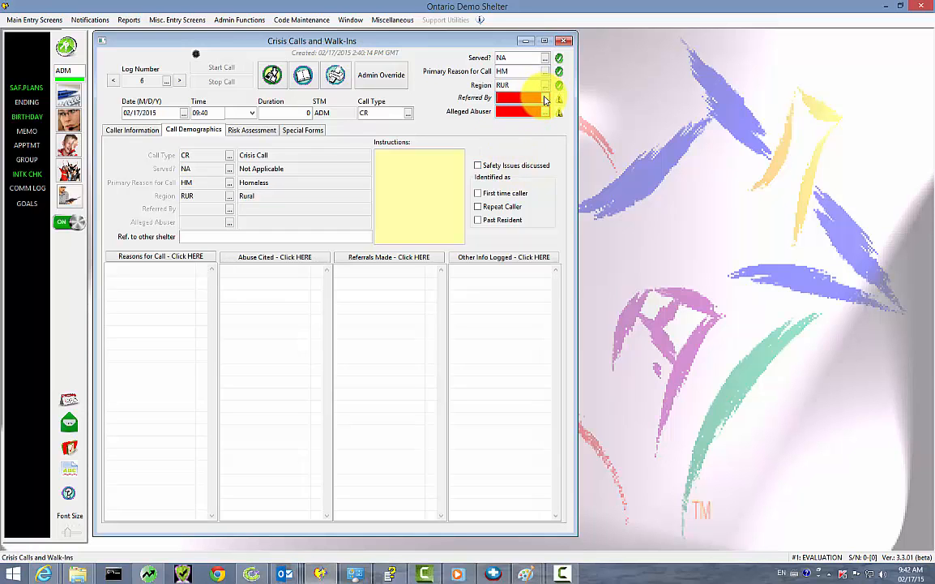
- Set Referred By to CH (Church) and Alleged Abuser to EX (Ex-partner)
left_click(546, 98)
double_click(526, 166)
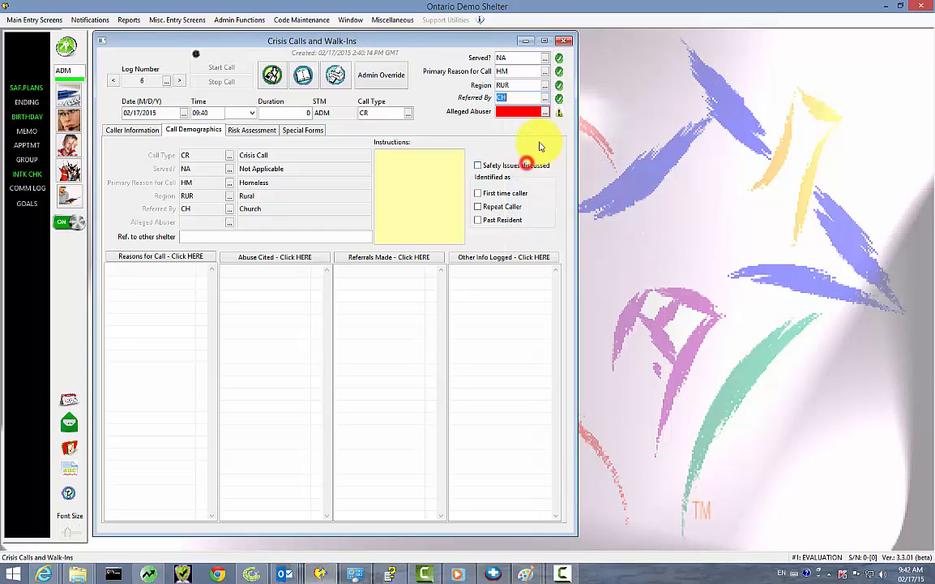
left_click(546, 112)
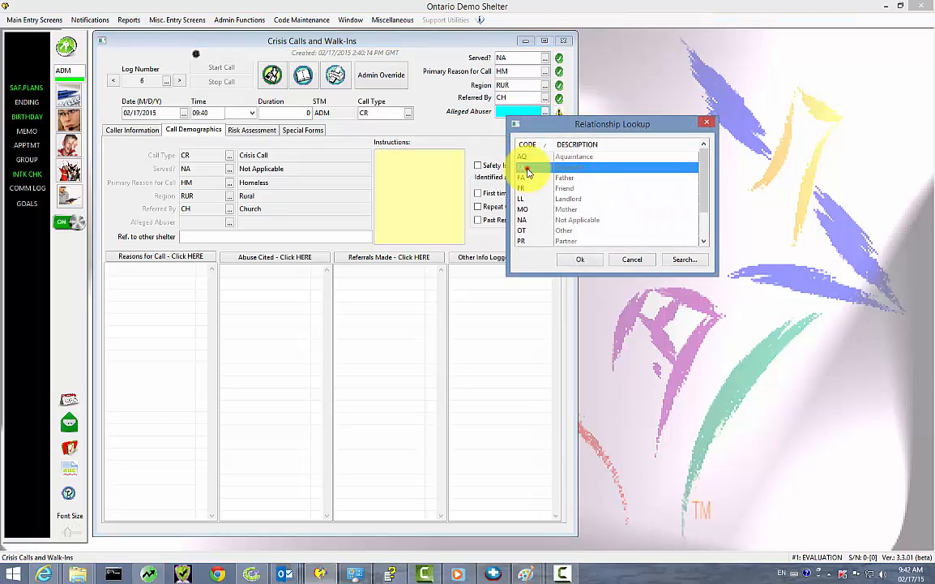
double_click(528, 168)
- Close the completed call record and return to the blank caller information page
left_click(273, 79)
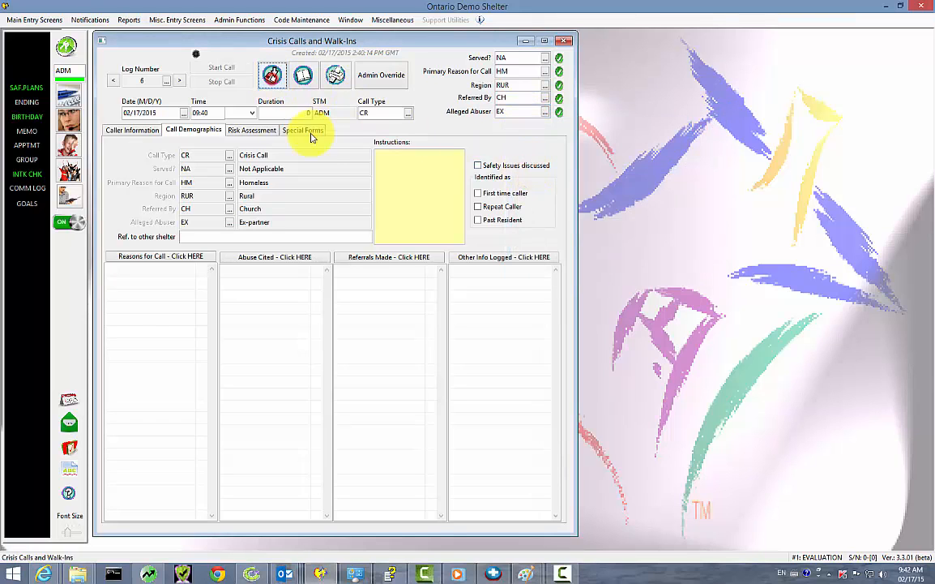
left_click(302, 76)
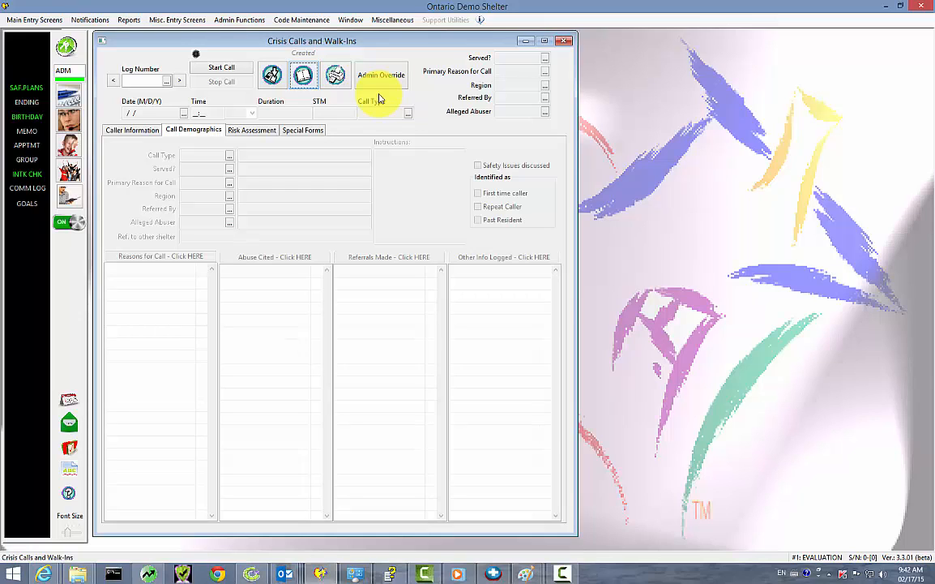
left_click(134, 130)
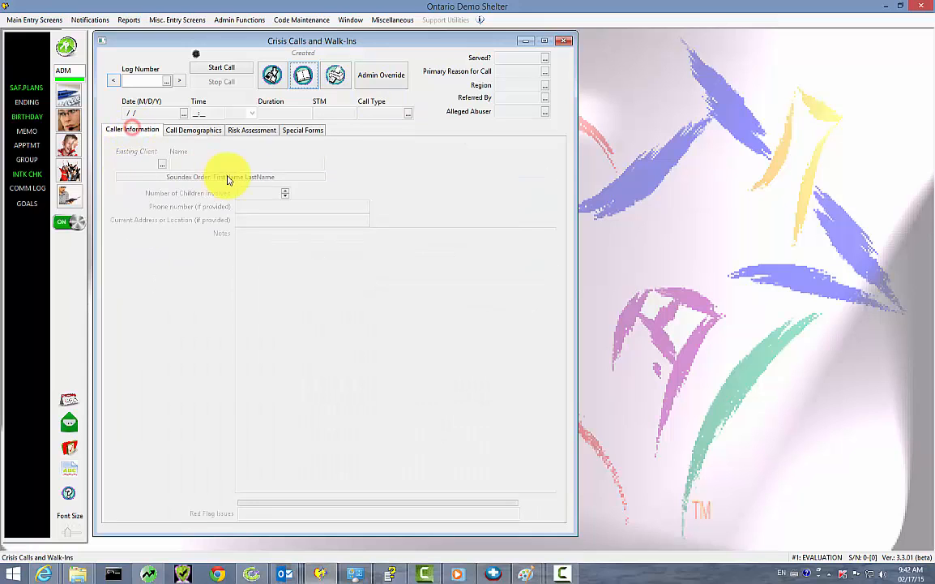